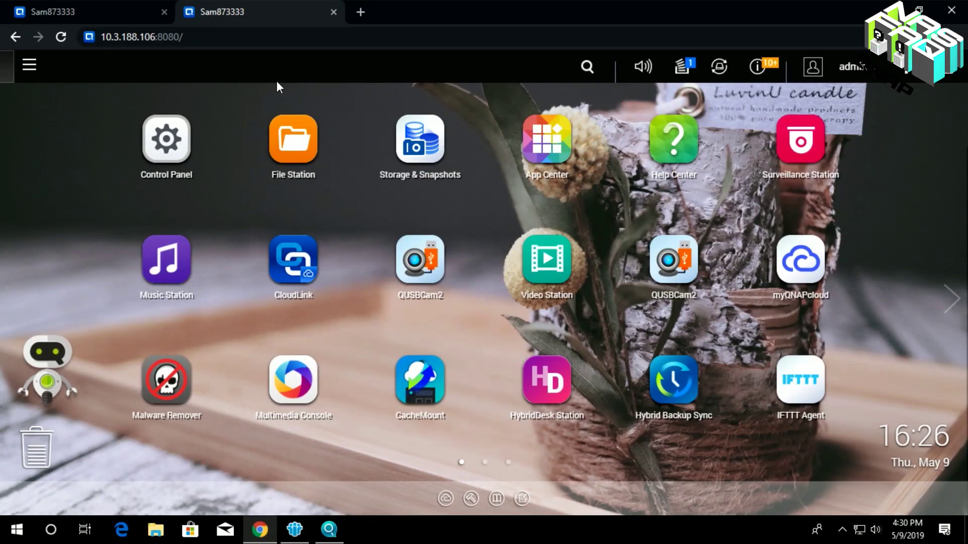
- Open Network & Virtual Switch from a maximized Control Panel, maximize it, and view the three adapters
{"action": "left_click", "coordinate": [178, 138]}
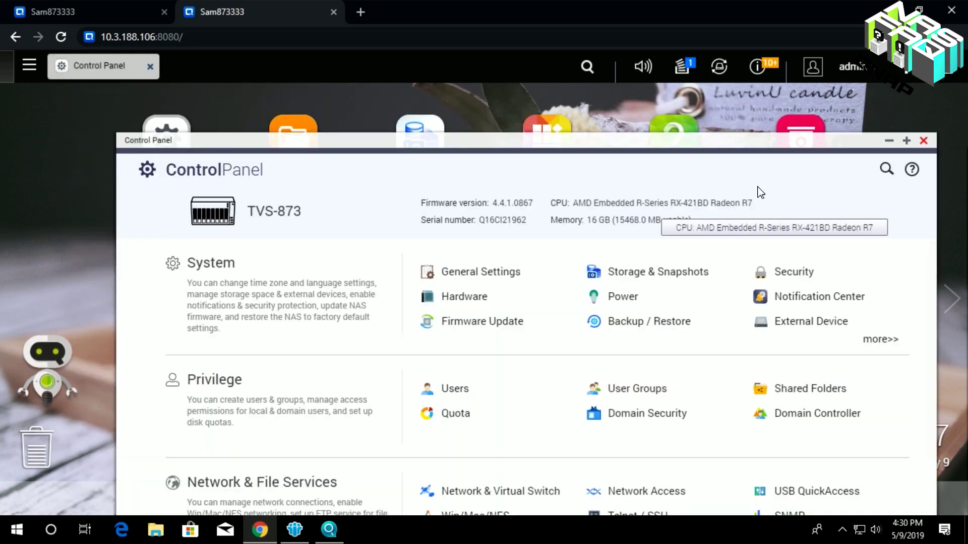
{"action": "left_click", "coordinate": [906, 143]}
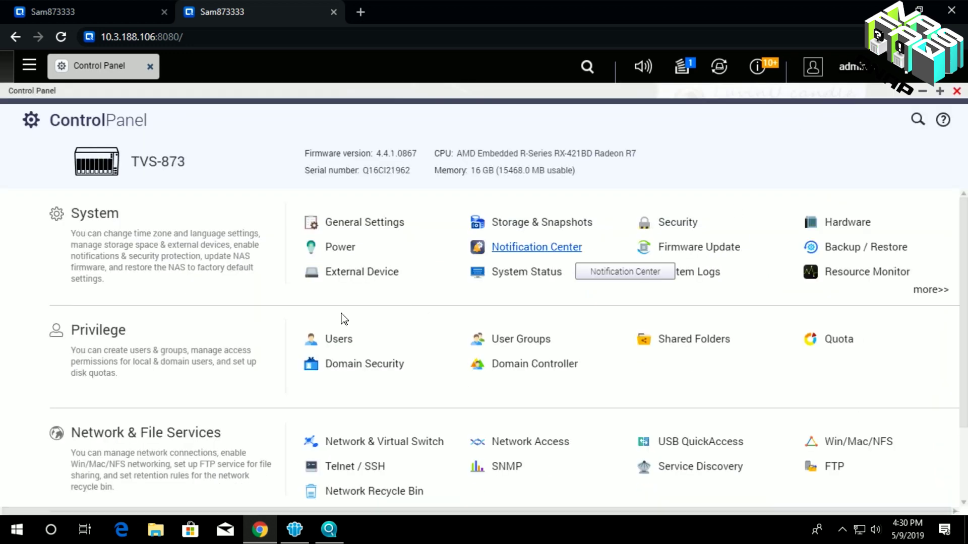
{"action": "scroll", "coordinate": [202, 434], "scroll_direction": "down", "scroll_amount": 1}
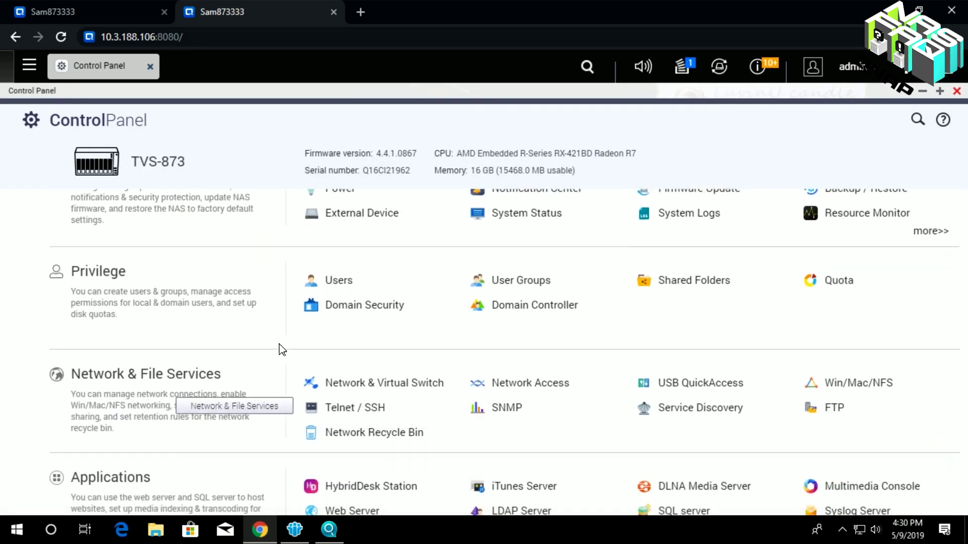
{"action": "left_click", "coordinate": [360, 385]}
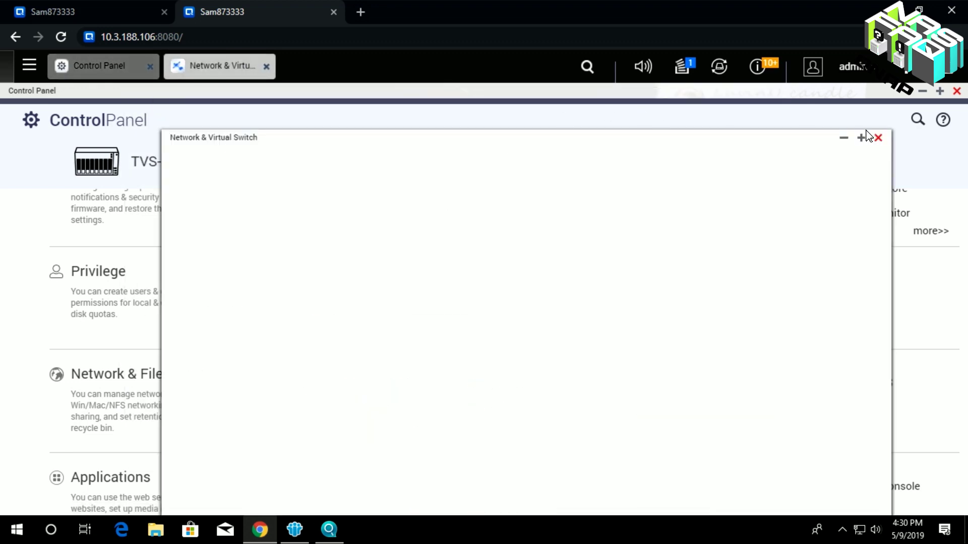
{"action": "left_click", "coordinate": [869, 91]}
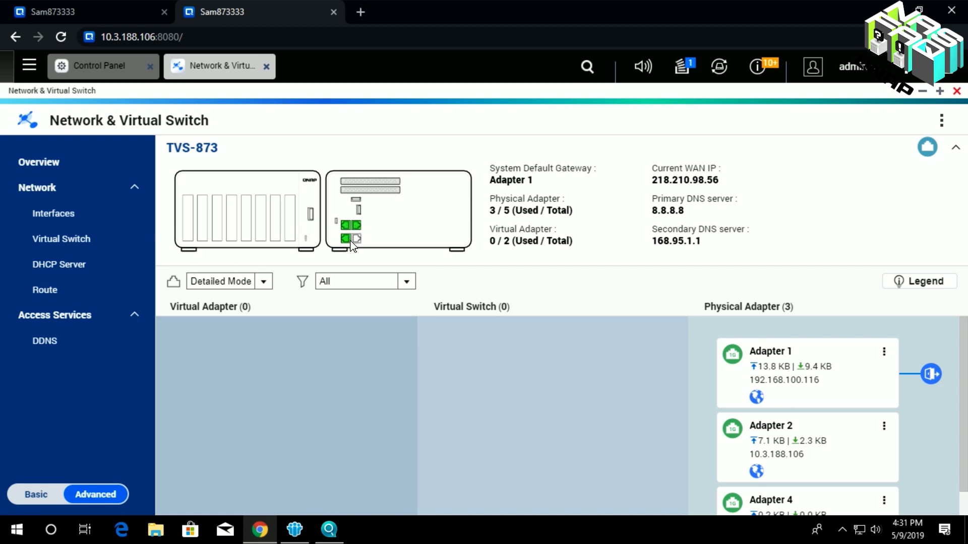
{"action": "scroll", "coordinate": [715, 434], "scroll_direction": "down", "scroll_amount": 1}
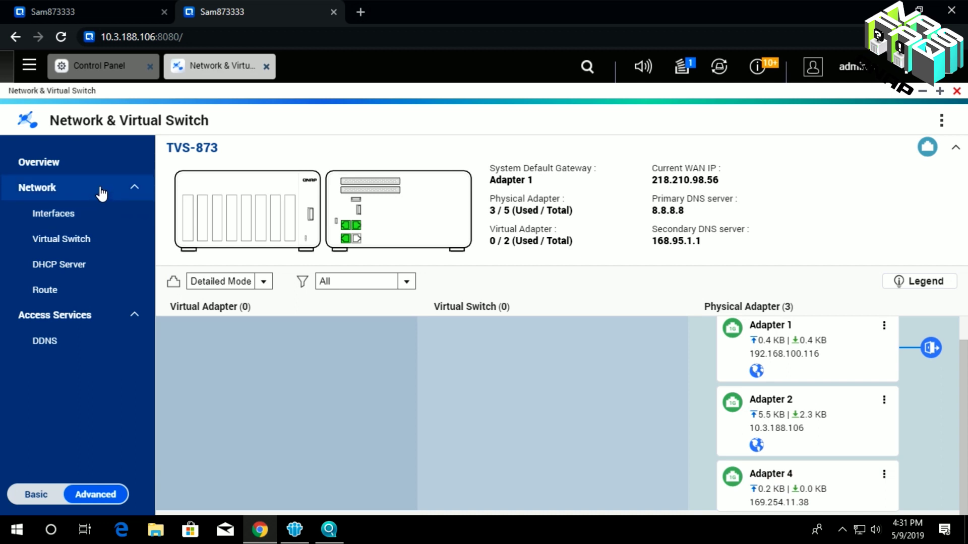
- Start adding a new DHCP server from the DHCP Server page
{"action": "left_click", "coordinate": [87, 268]}
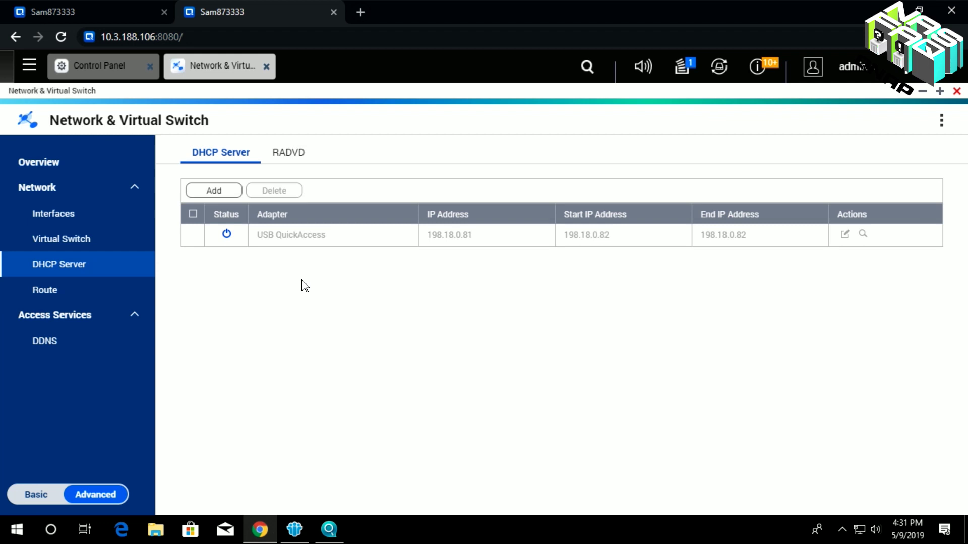
{"action": "left_click", "coordinate": [223, 197]}
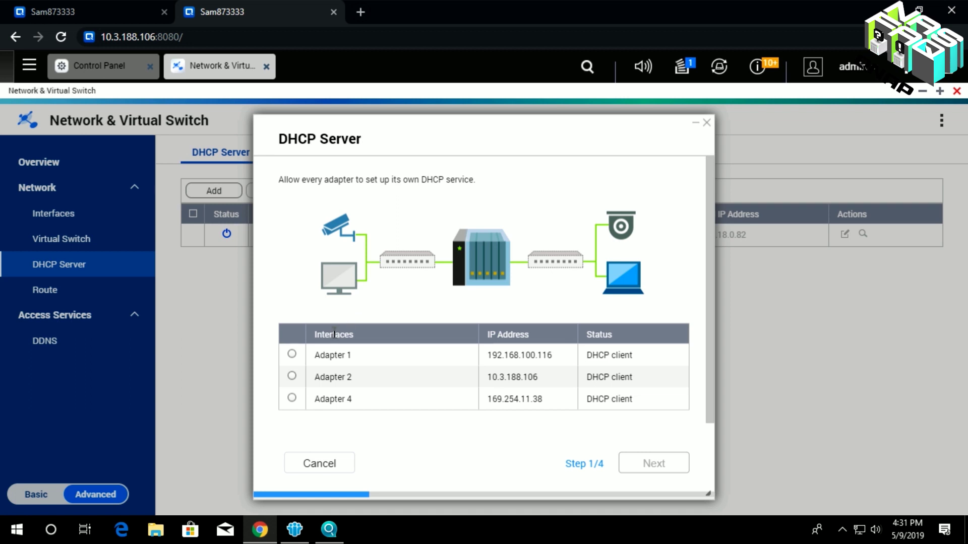
- Choose Adapter 4 as the DHCP server interface and review the three DHCP mode options
{"action": "left_click", "coordinate": [292, 398]}
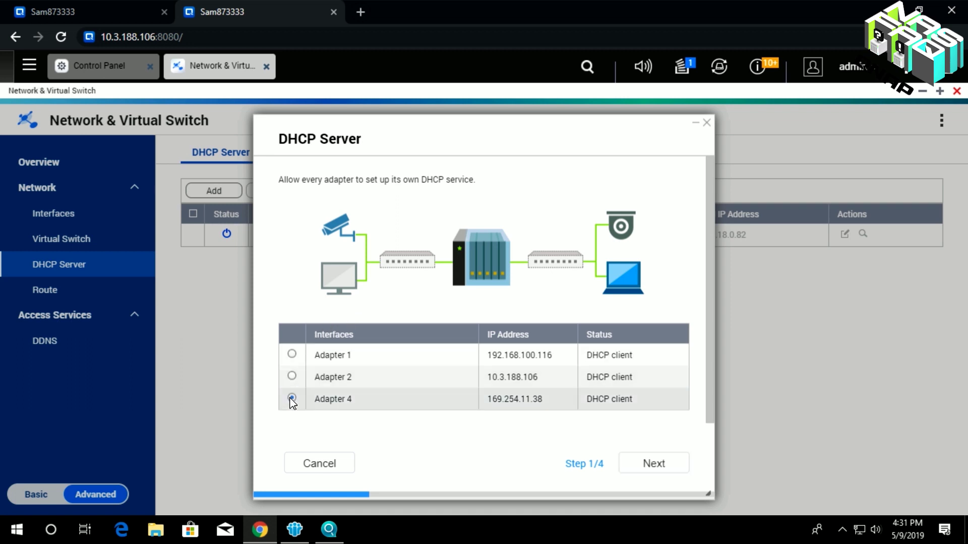
{"action": "left_click", "coordinate": [656, 464]}
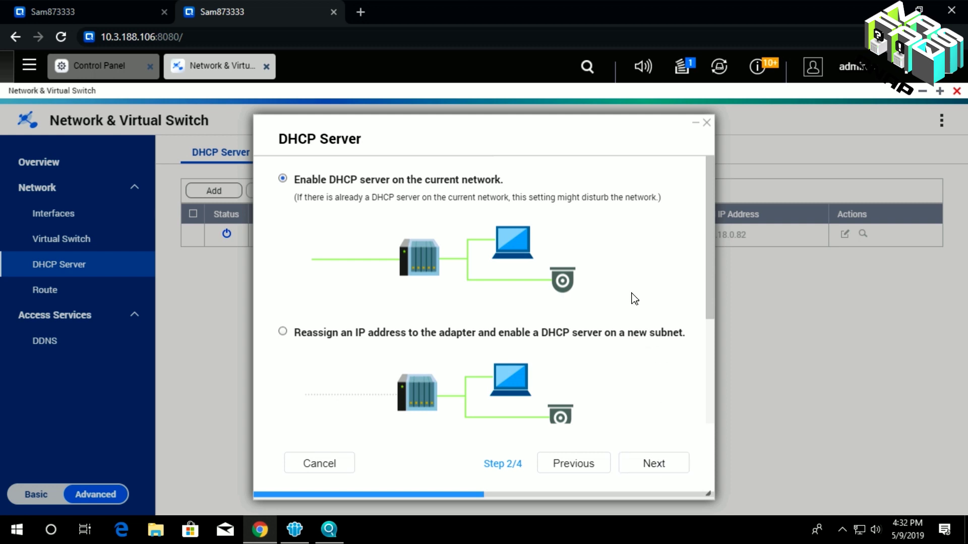
{"action": "scroll", "coordinate": [620, 275], "scroll_direction": "down", "scroll_amount": 2}
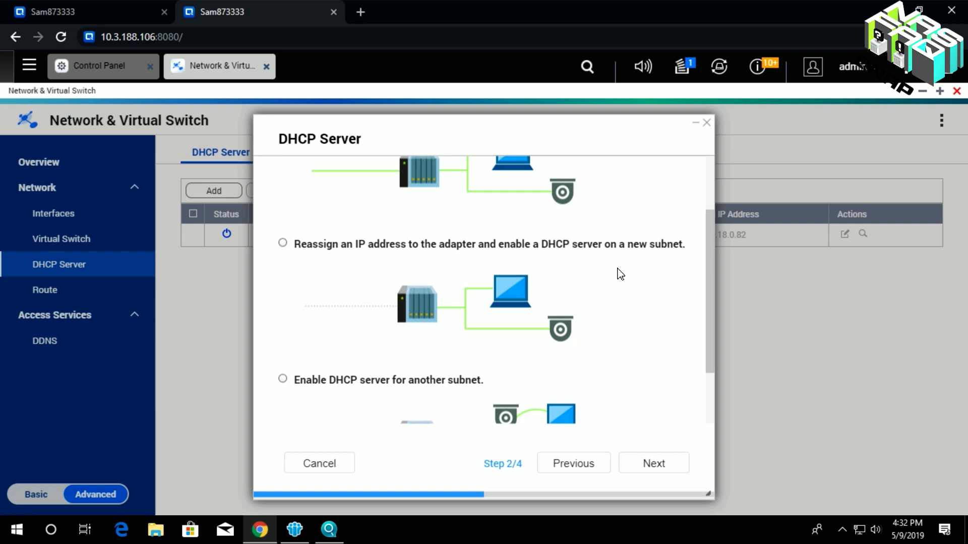
{"action": "scroll", "coordinate": [620, 275], "scroll_direction": "down", "scroll_amount": 2}
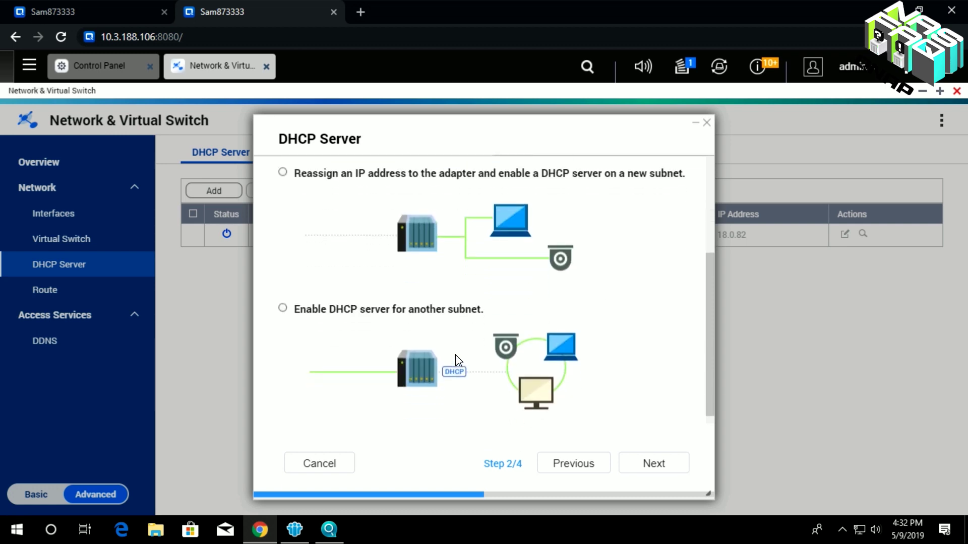
{"action": "scroll", "coordinate": [367, 282], "scroll_direction": "up", "scroll_amount": 4}
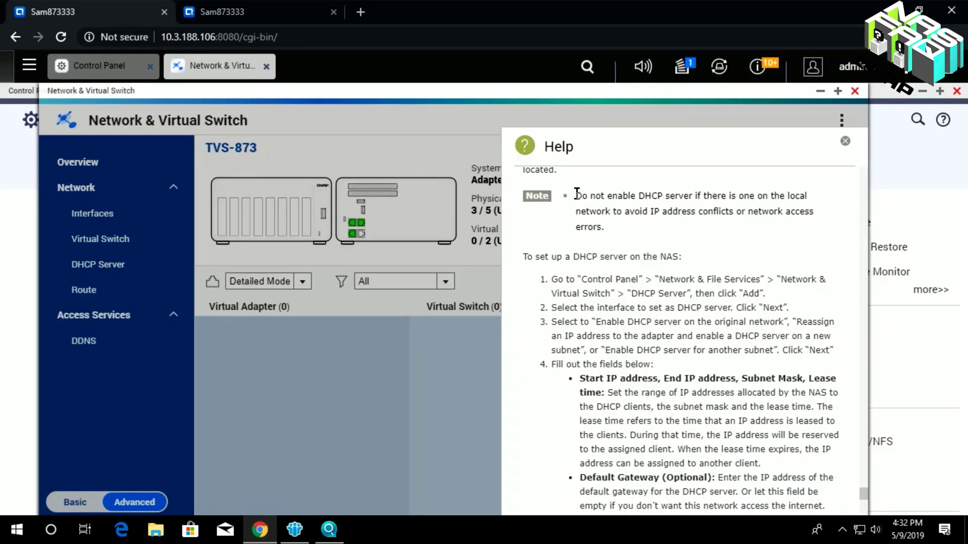
{"action": "triple_click", "coordinate": [622, 230]}
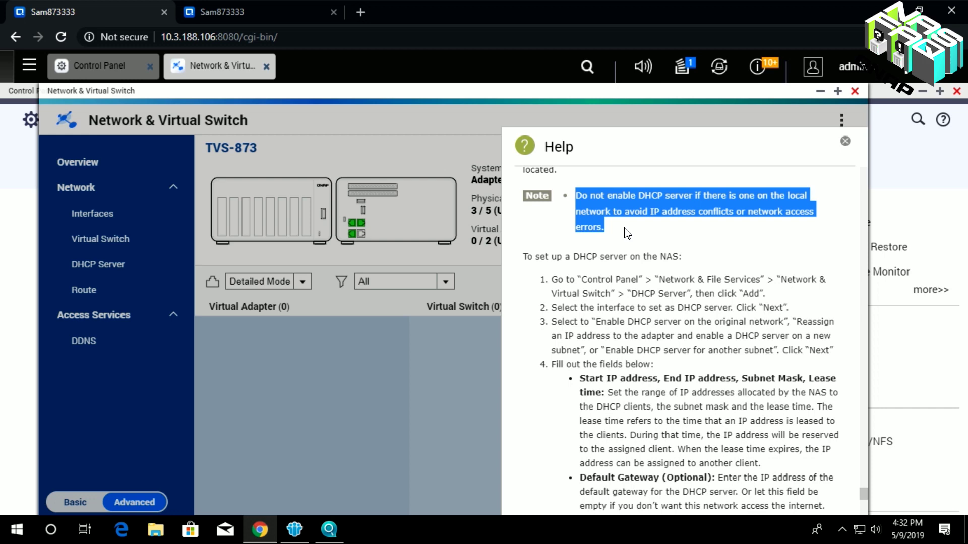
{"action": "left_click", "coordinate": [625, 229]}
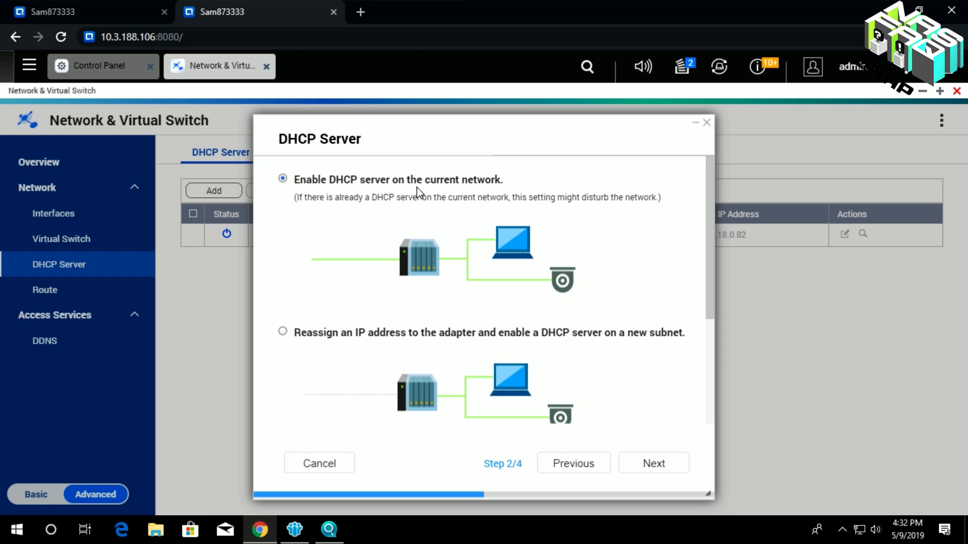
- Keep DHCP on the current network and accept switching Adapter 4 to a static IP
{"action": "left_click", "coordinate": [645, 465]}
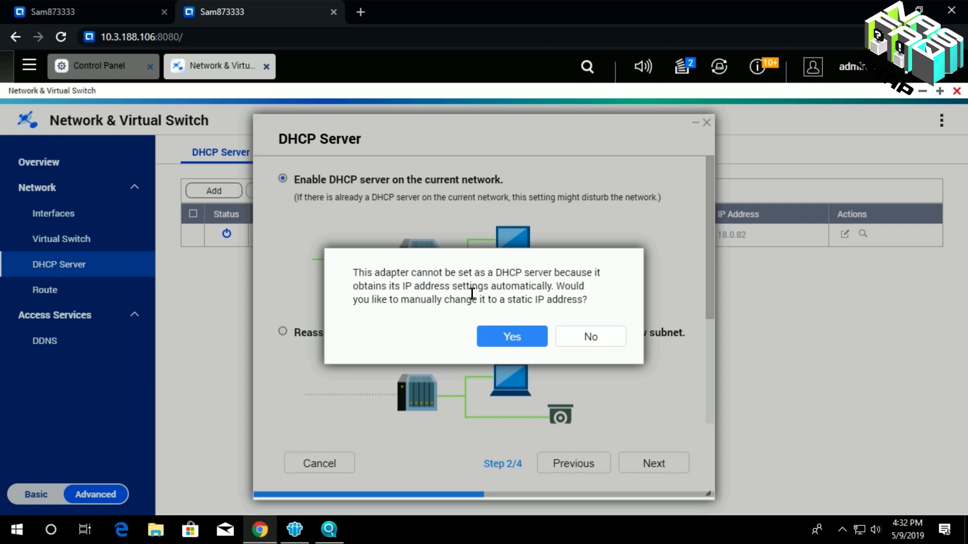
{"action": "left_click", "coordinate": [499, 336]}
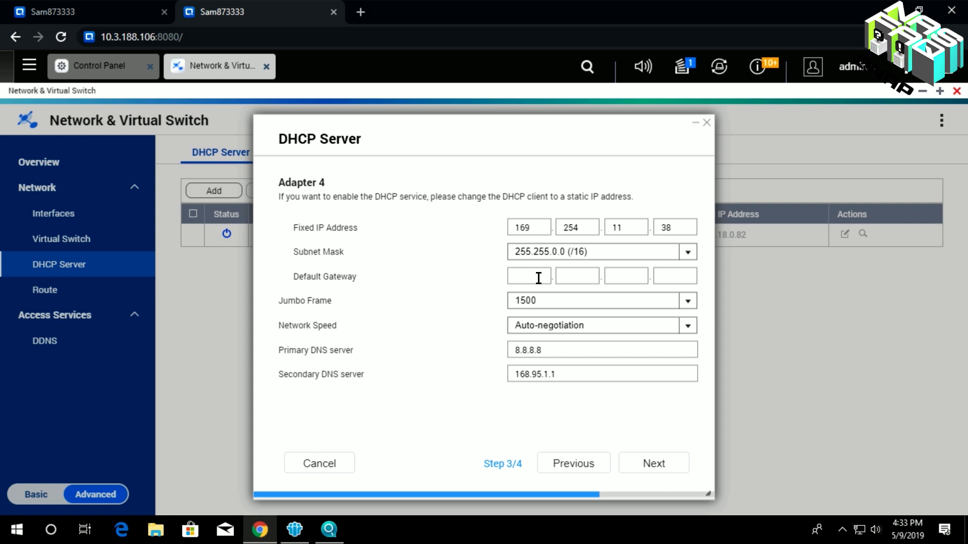
- Set the DHCP address range from 192.168.0.1 to 192.168.0.100
{"action": "left_click", "coordinate": [654, 464]}
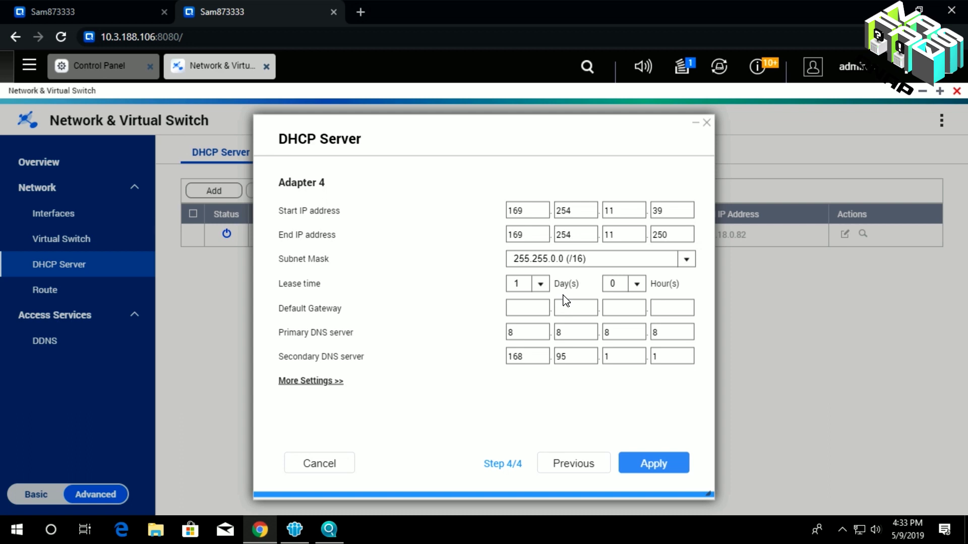
{"action": "double_click", "coordinate": [529, 210]}
{"action": "type", "text": "192.168.0.1"}
{"action": "double_click", "coordinate": [528, 228]}
{"action": "type", "text": "192.168.0"}
{"action": "key", "text": "Tab"}
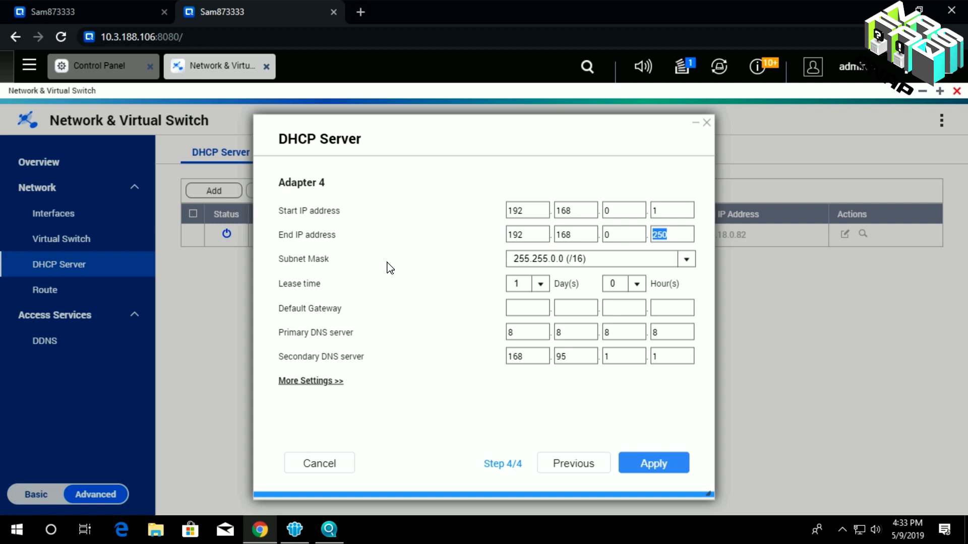
{"action": "type", "text": "100"}
- Enter default gateway 169.254.11.38 and apply the DHCP server settings
{"action": "left_click", "coordinate": [540, 316]}
{"action": "type", "text": "16"}
{"action": "type", "text": "9."}
{"action": "type", "text": "25"}
{"action": "type", "text": "4."}
{"action": "type", "text": "11"}
{"action": "key", "text": "period"}
{"action": "type", "text": "38"}
{"action": "left_click", "coordinate": [660, 466]}
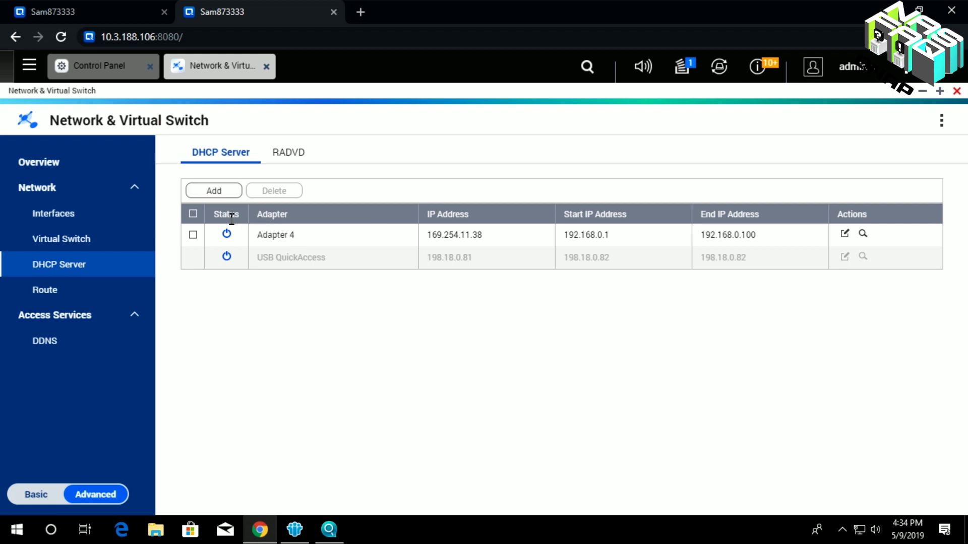
- Go back to the network Overview and scroll to Adapter 4's DHCP server tag
{"action": "left_click", "coordinate": [67, 166]}
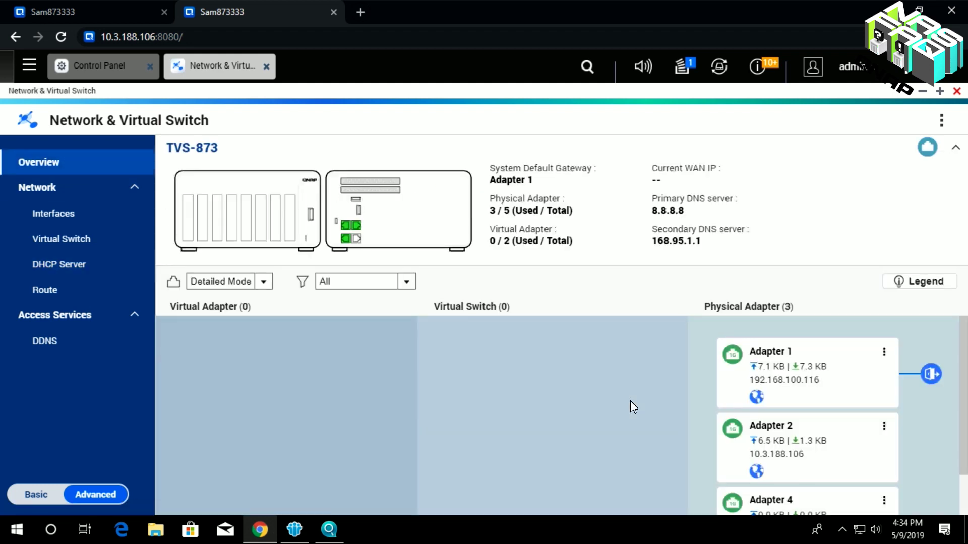
{"action": "scroll", "coordinate": [708, 428], "scroll_direction": "down", "scroll_amount": 1}
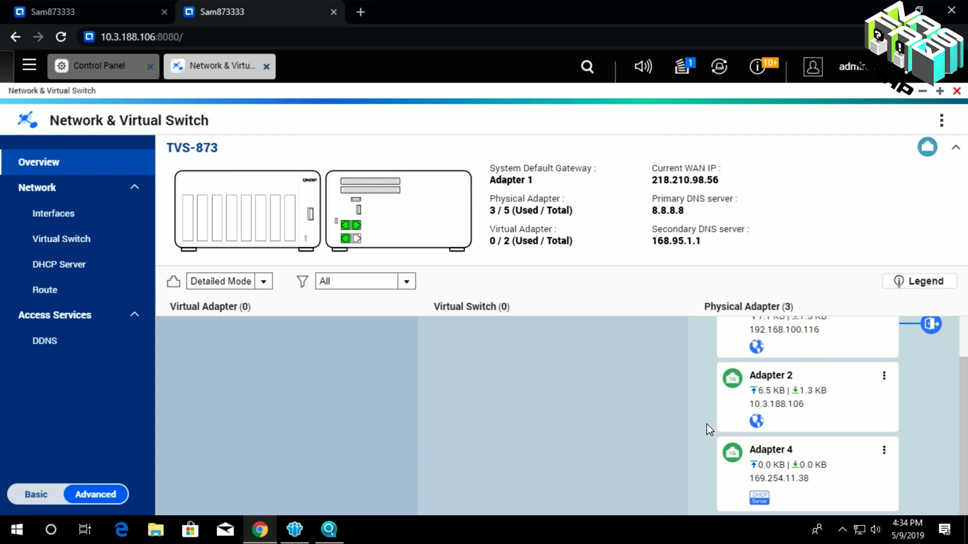